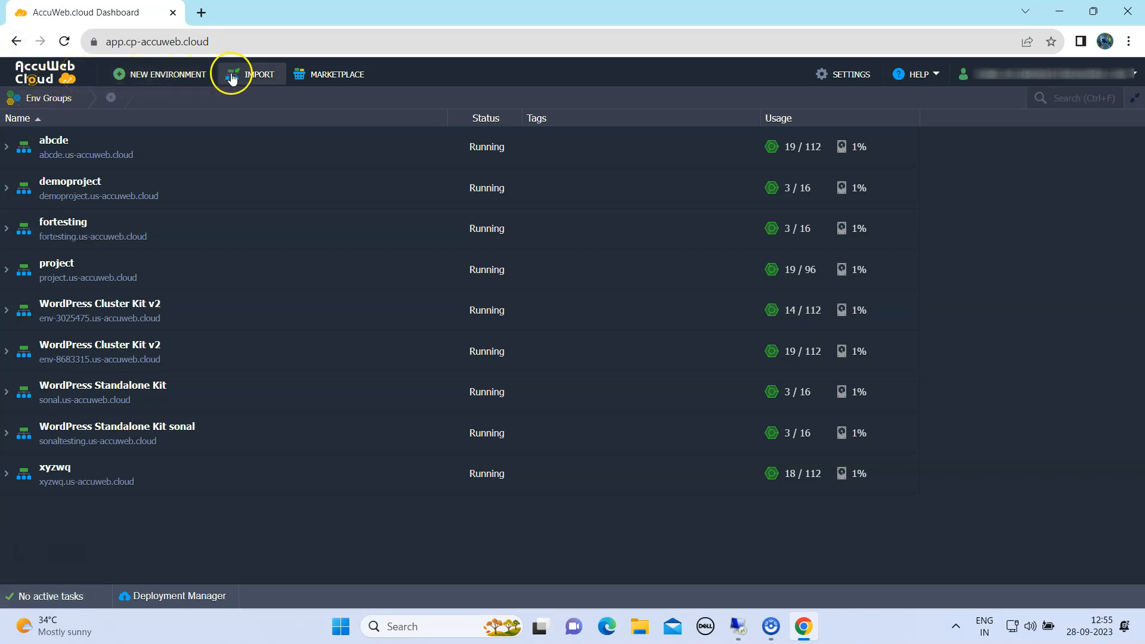
Open the marketplace's Content Management applications and start the installation of WordPress Cluster Kit v2
click(318, 73)
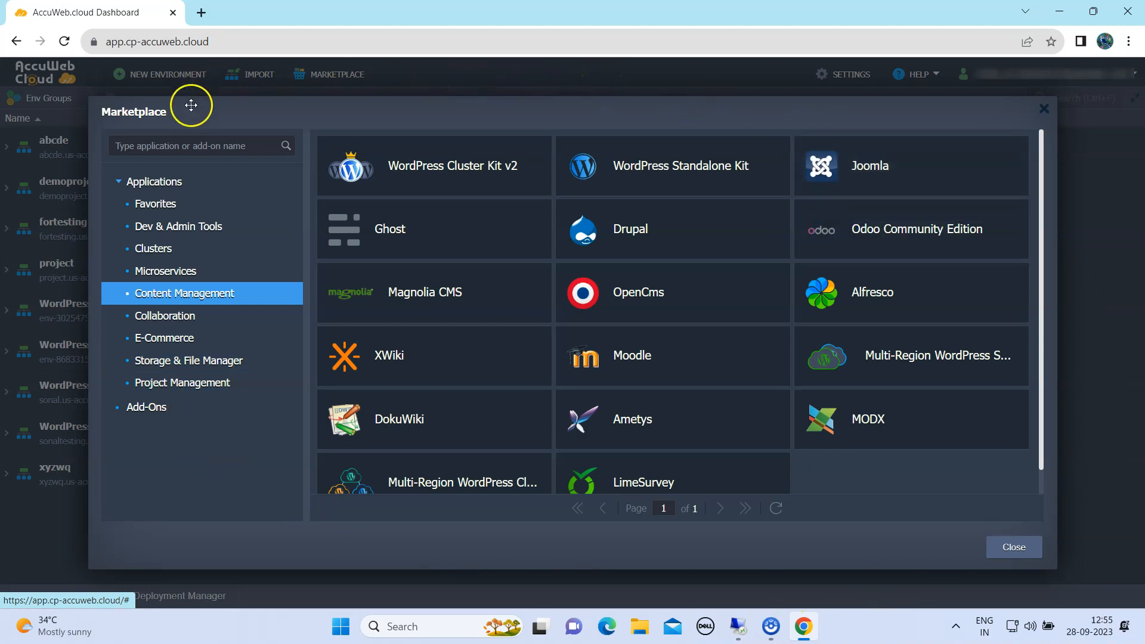
click(165, 293)
mouse_move(332, 159)
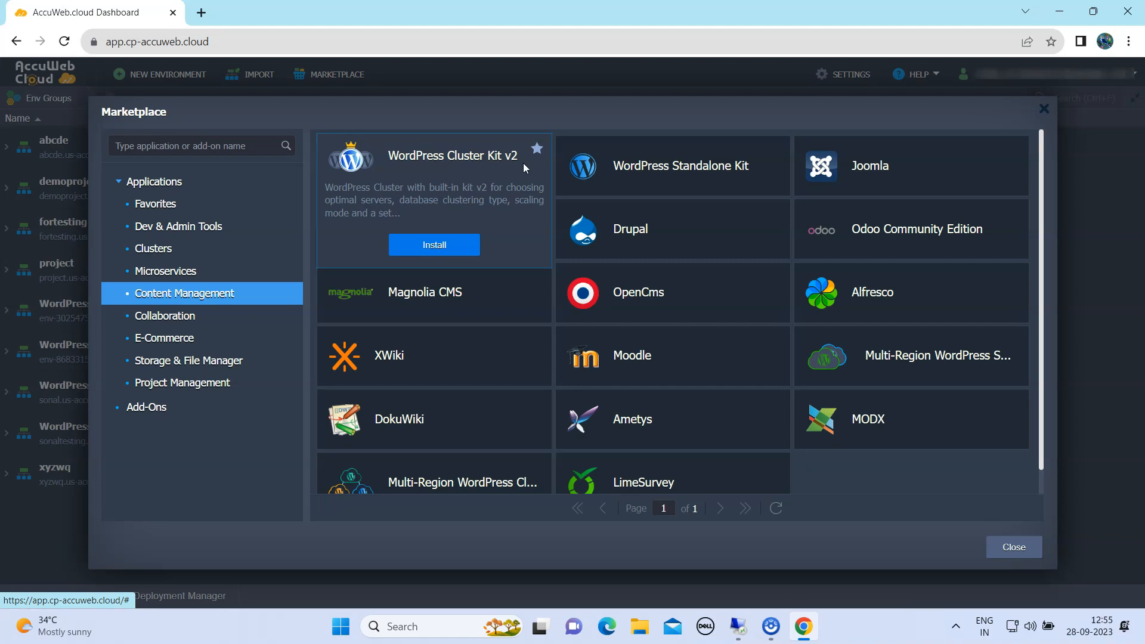
click(433, 245)
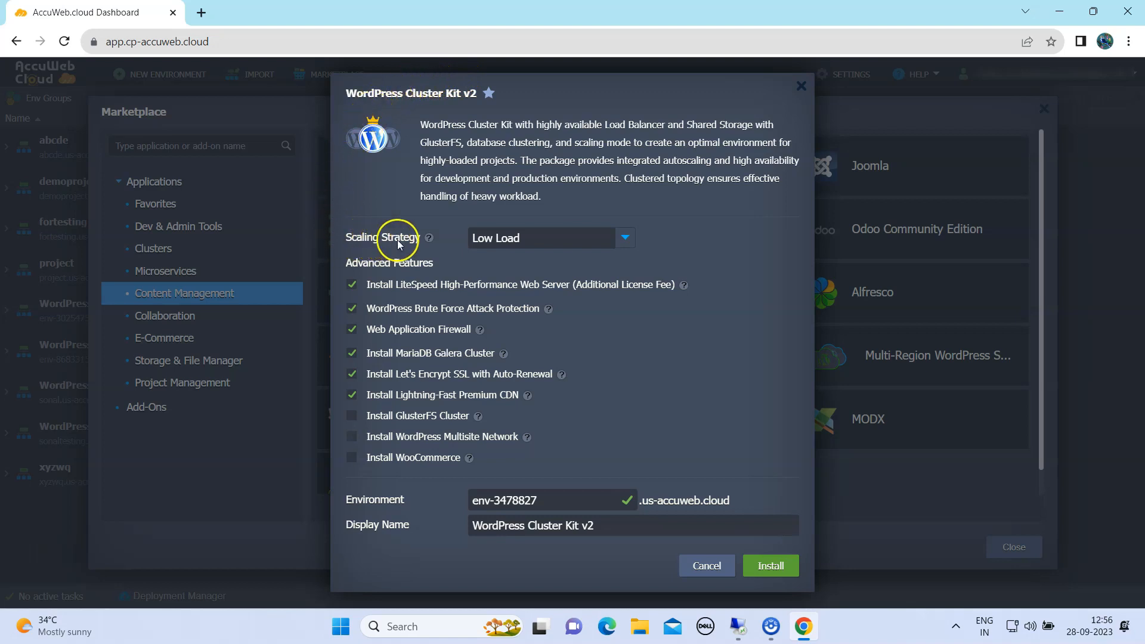
Keep the Low Load scaling strategy and enable the GlusterFS Cluster and WordPress Multisite Network features
mouse_move(423, 246)
click(624, 241)
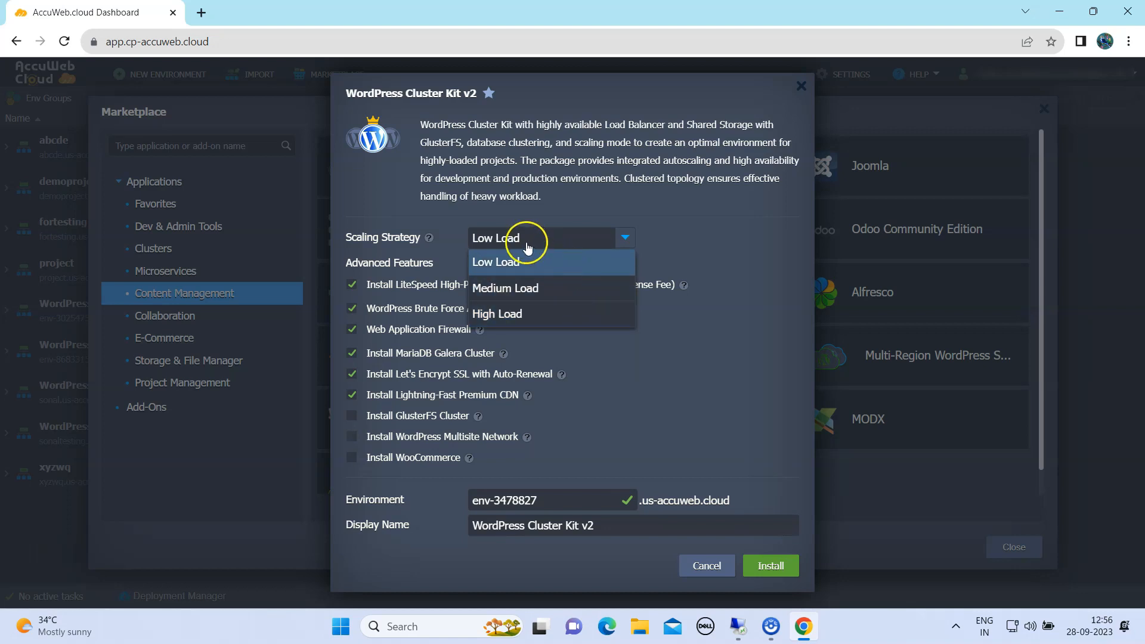
click(510, 238)
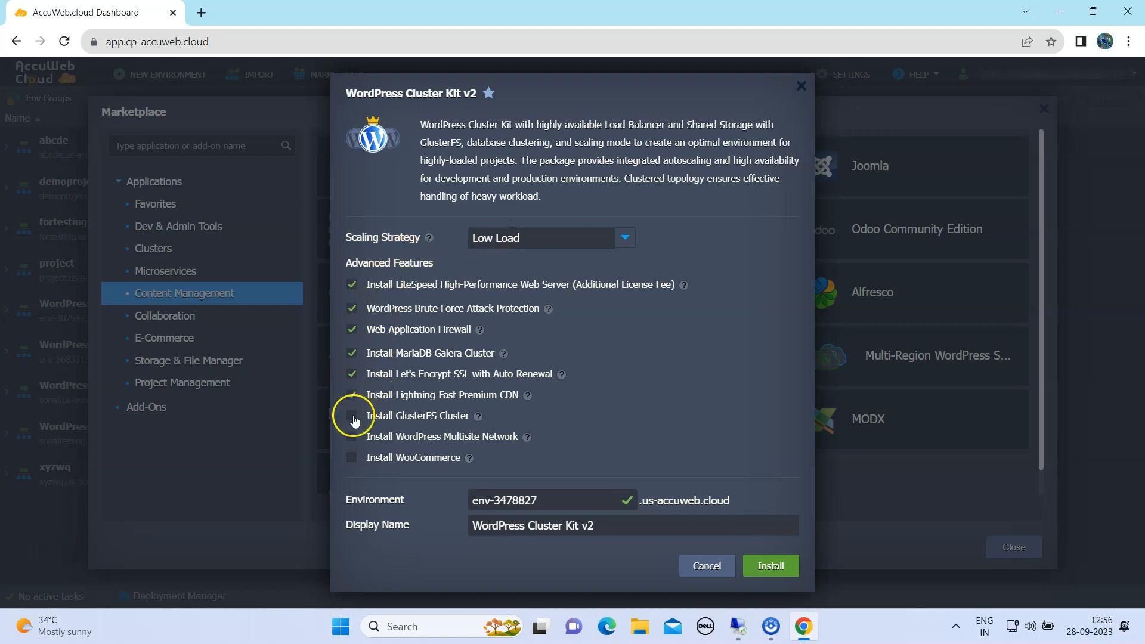
mouse_move(398, 417)
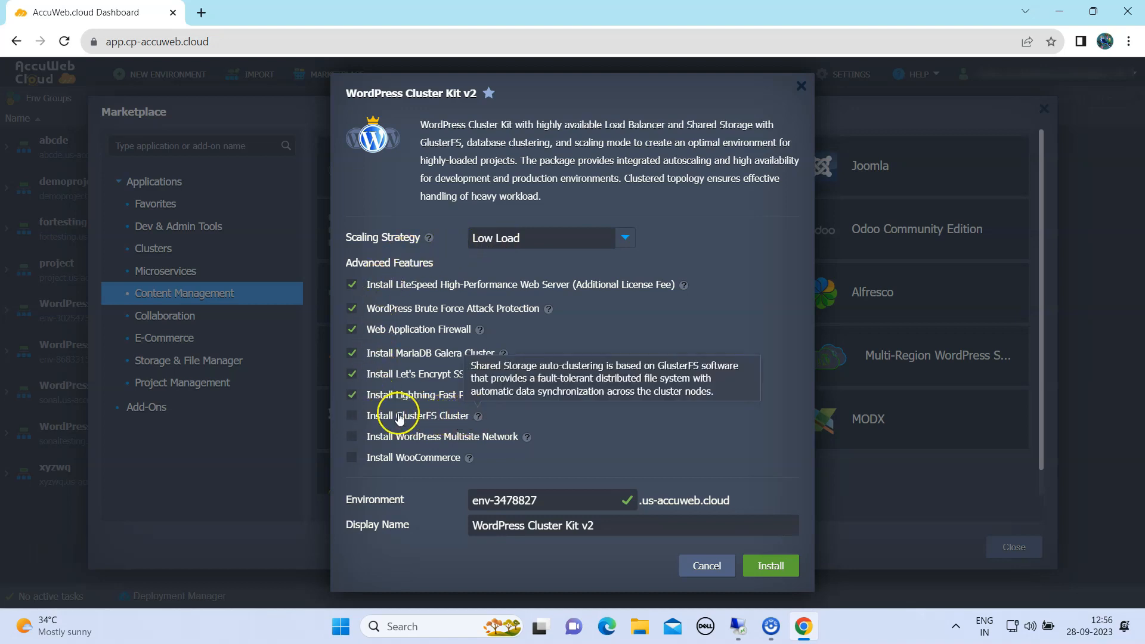
click(353, 417)
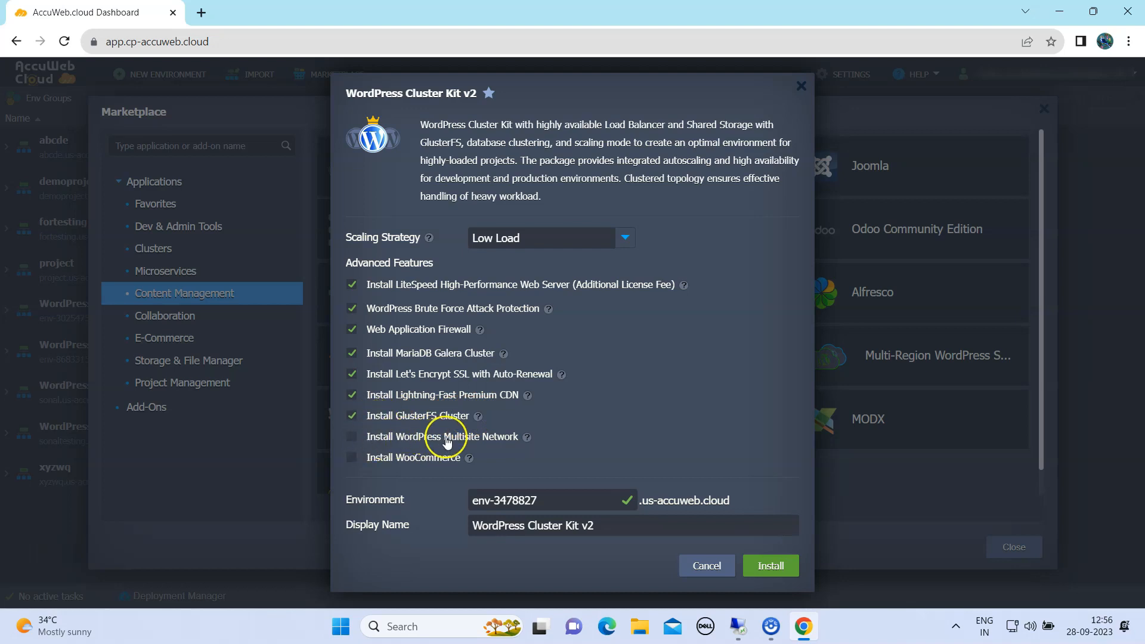
click(353, 440)
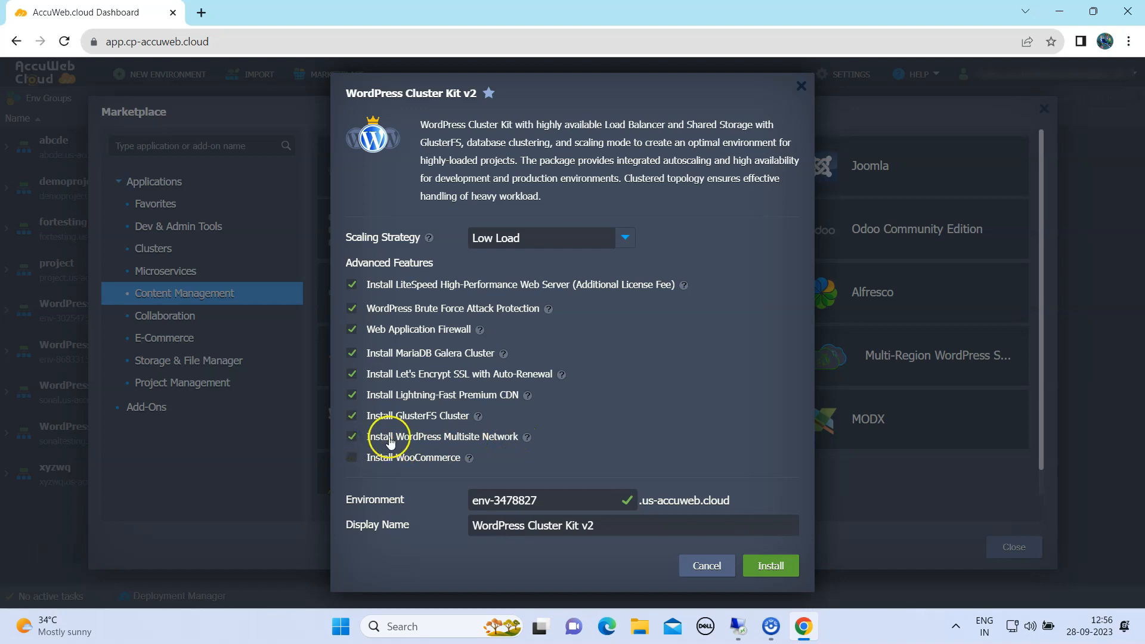
Set both the environment name and the display name to testproject and install the WordPress cluster
drag(545, 500, 488, 500)
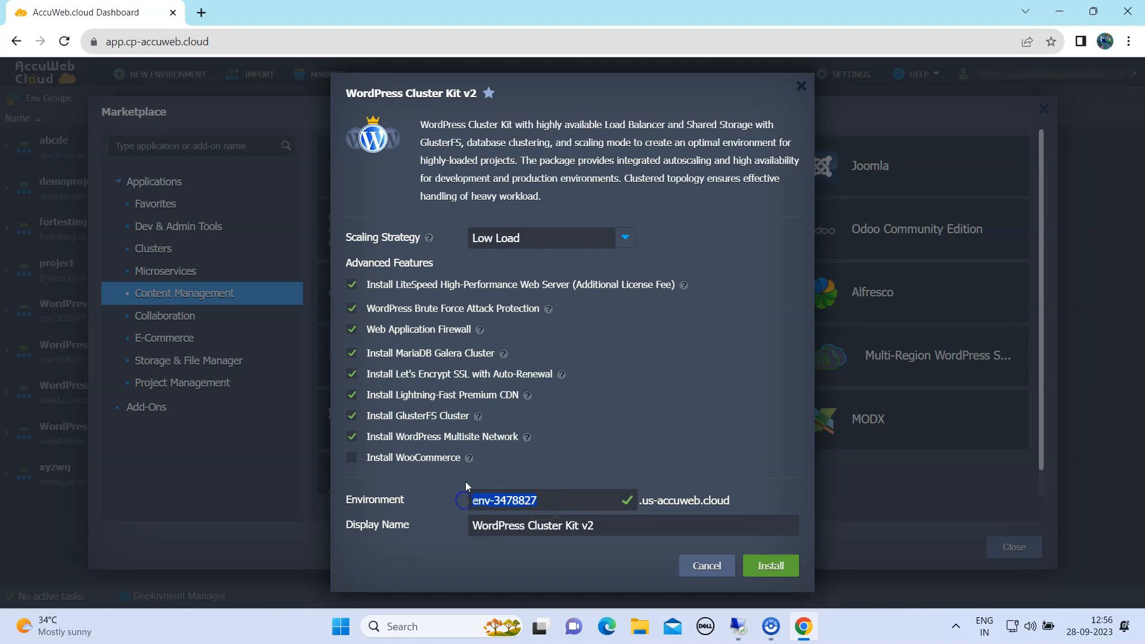
text(testproject)
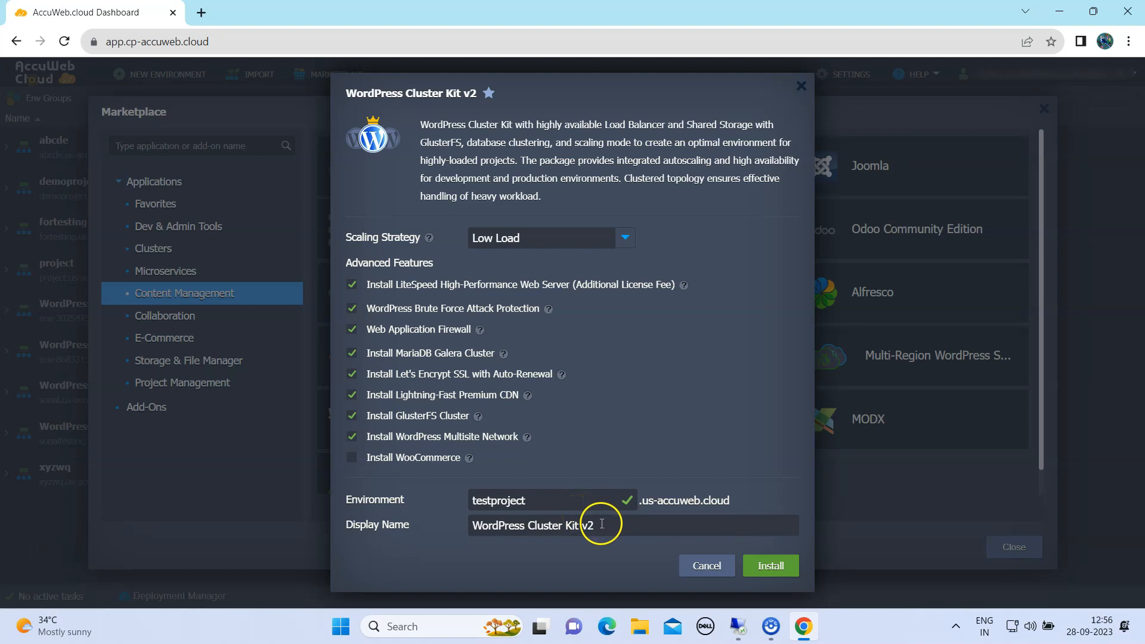
drag(601, 524, 469, 526)
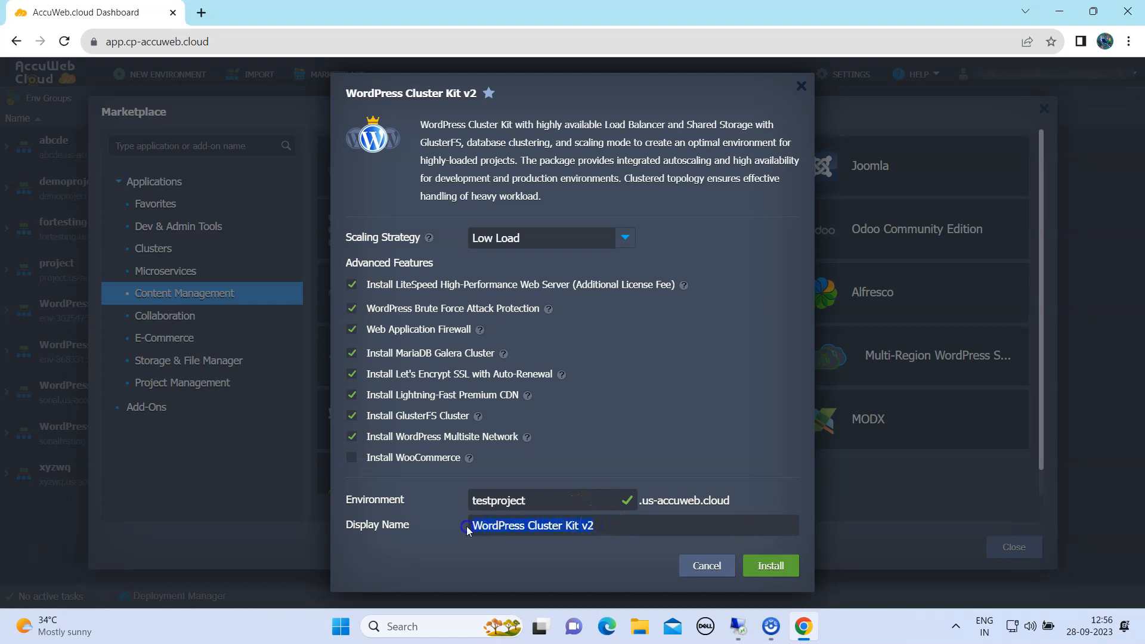
text(testproject)
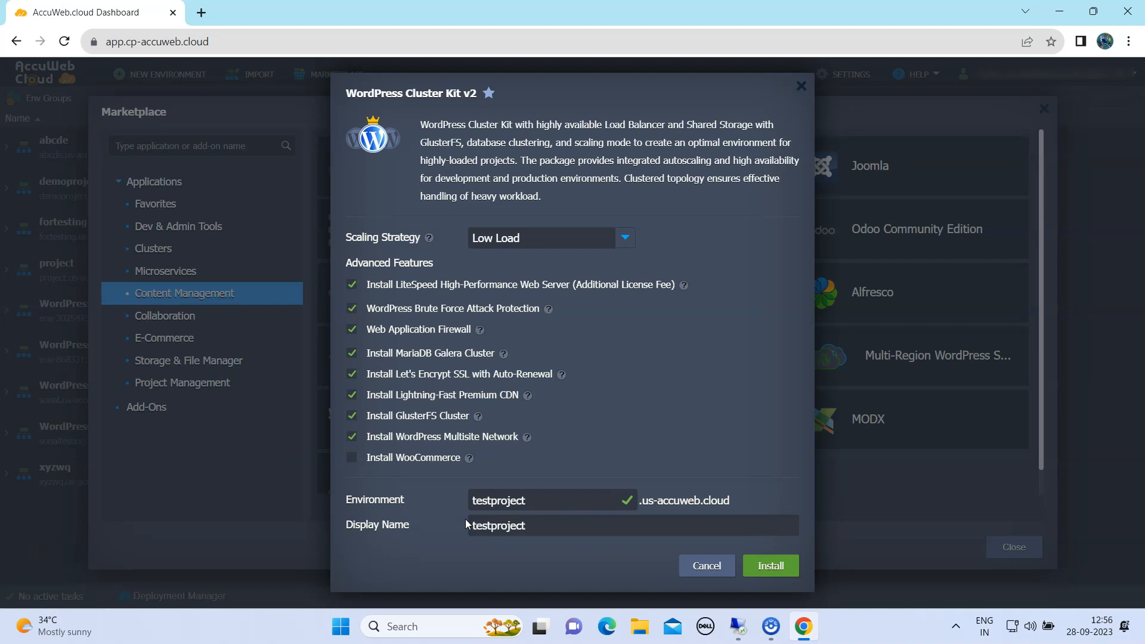
click(533, 534)
click(770, 566)
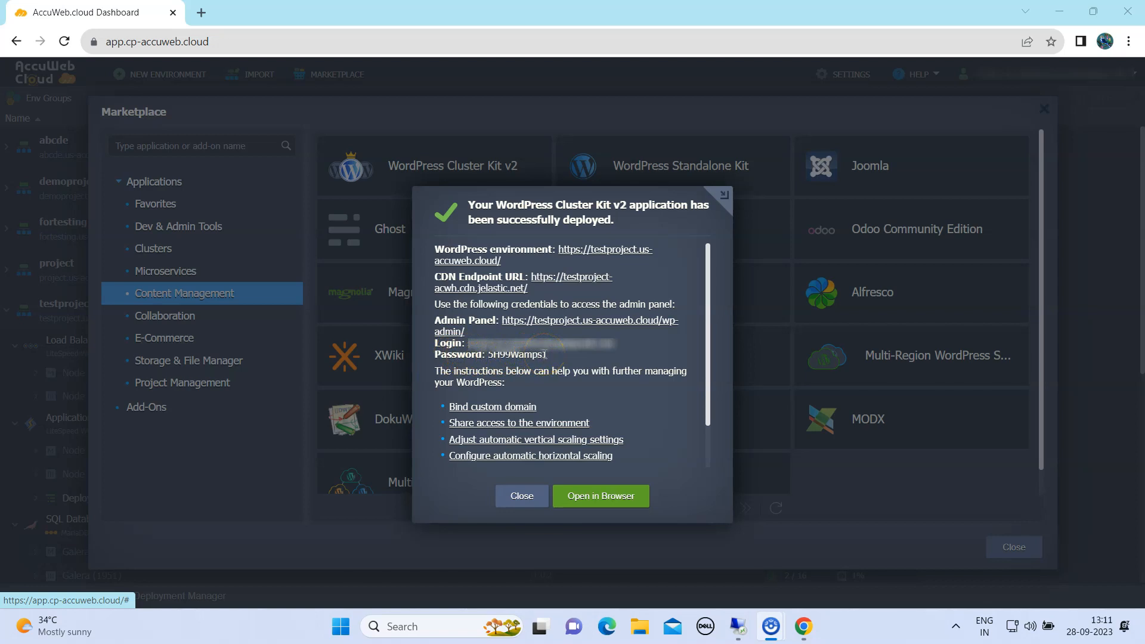
Open the deployed site's admin panel link in a new tab and fill in the login e-mail from the deployment message
right_click(518, 325)
click(546, 335)
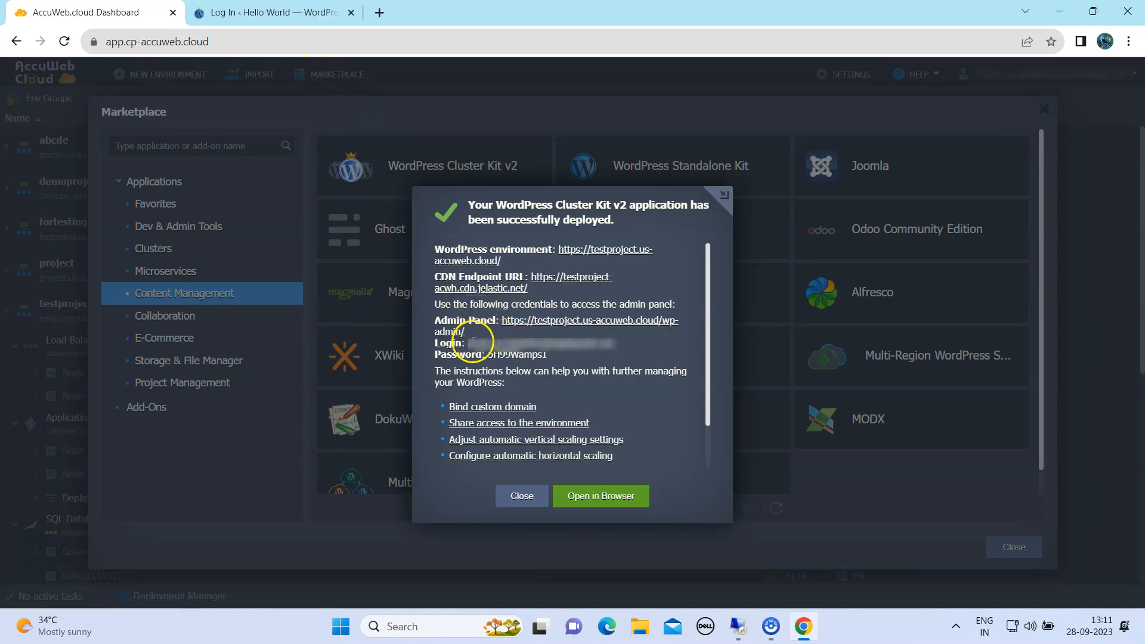
drag(467, 342, 622, 345)
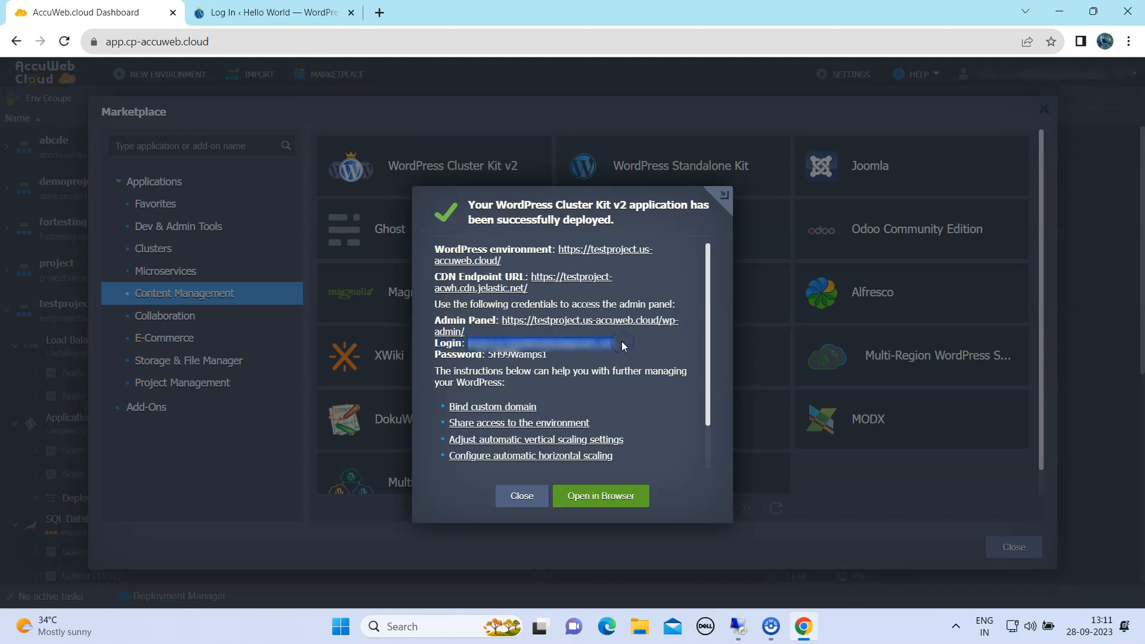
click(285, 13)
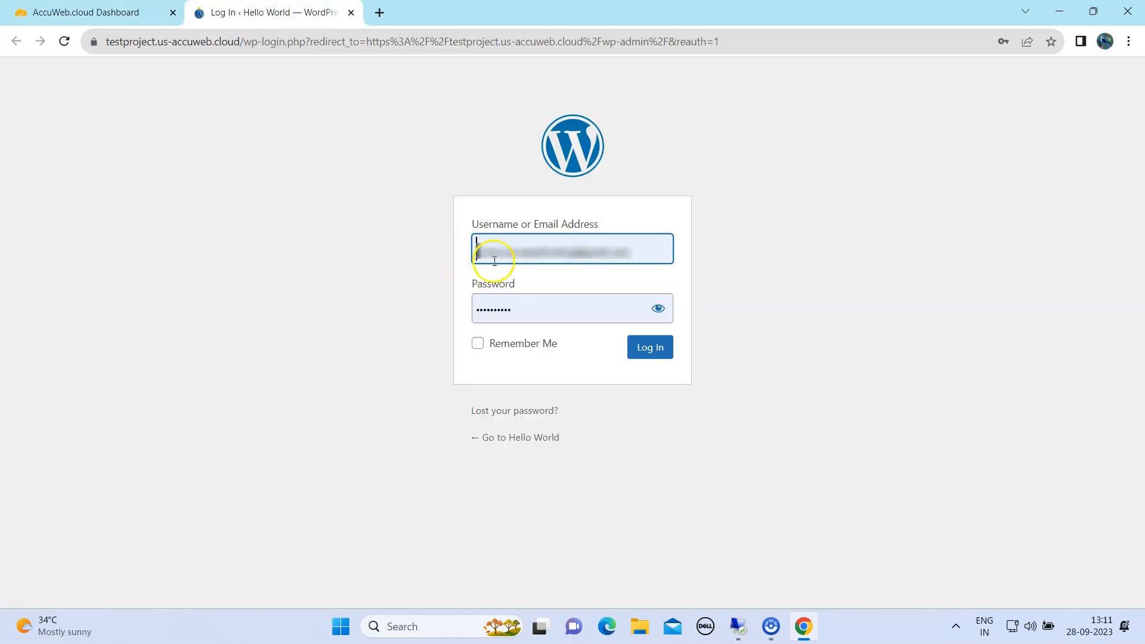
Copy the admin password from the deployment message into the WordPress Password field, log in and dismiss the browser's password-saving offer
click(121, 21)
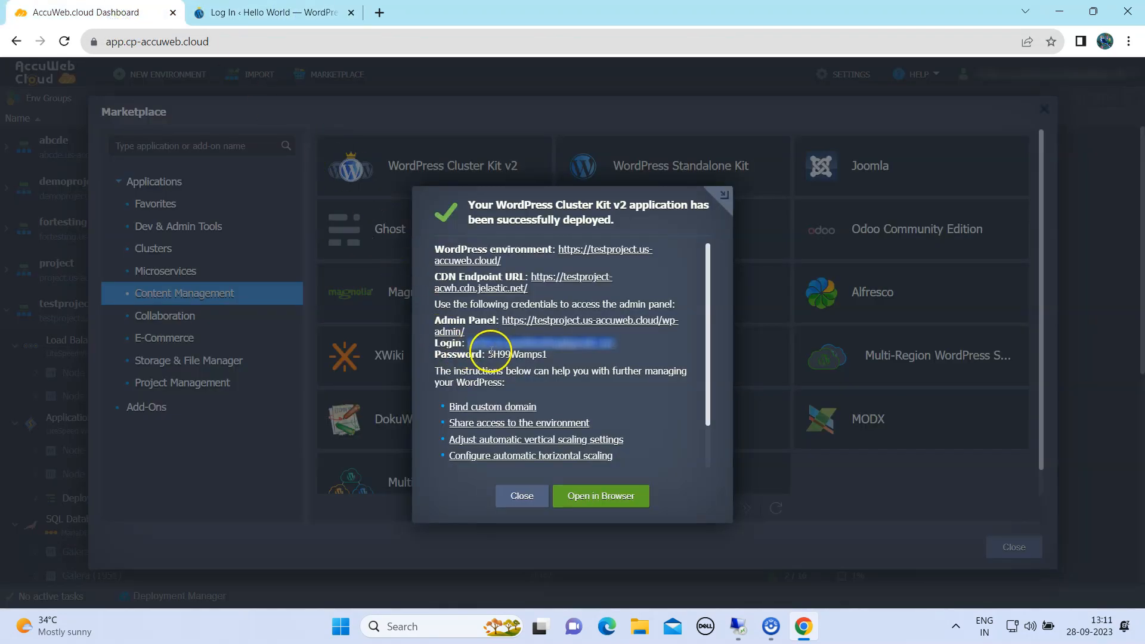
drag(489, 354, 553, 356)
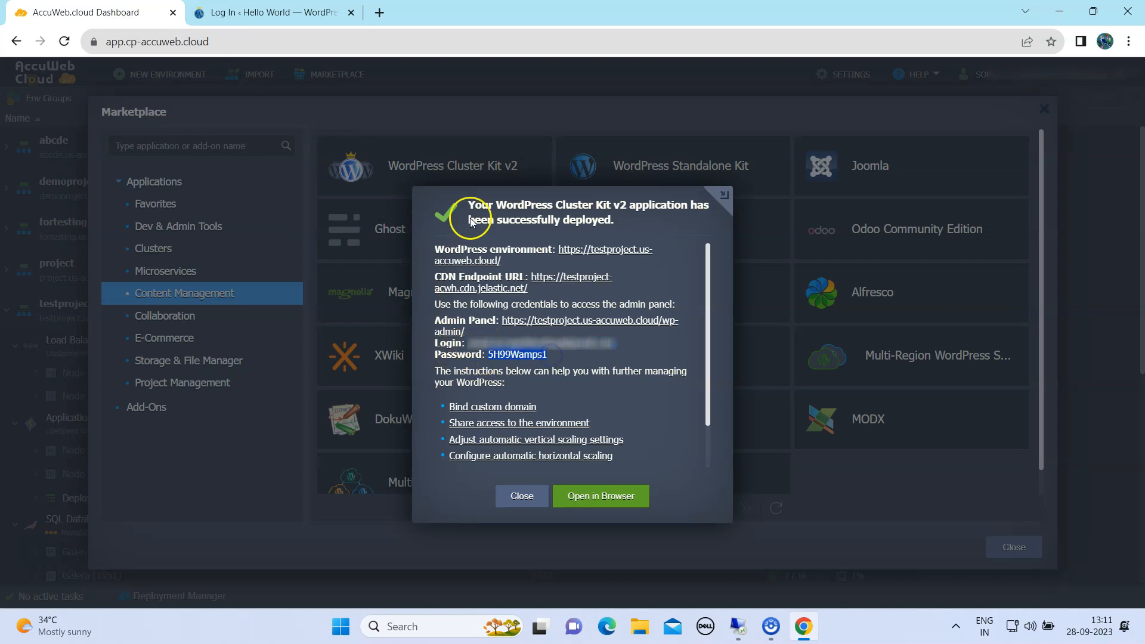
click(263, 10)
click(587, 307)
drag(587, 306, 466, 306)
key(ctrl+v)
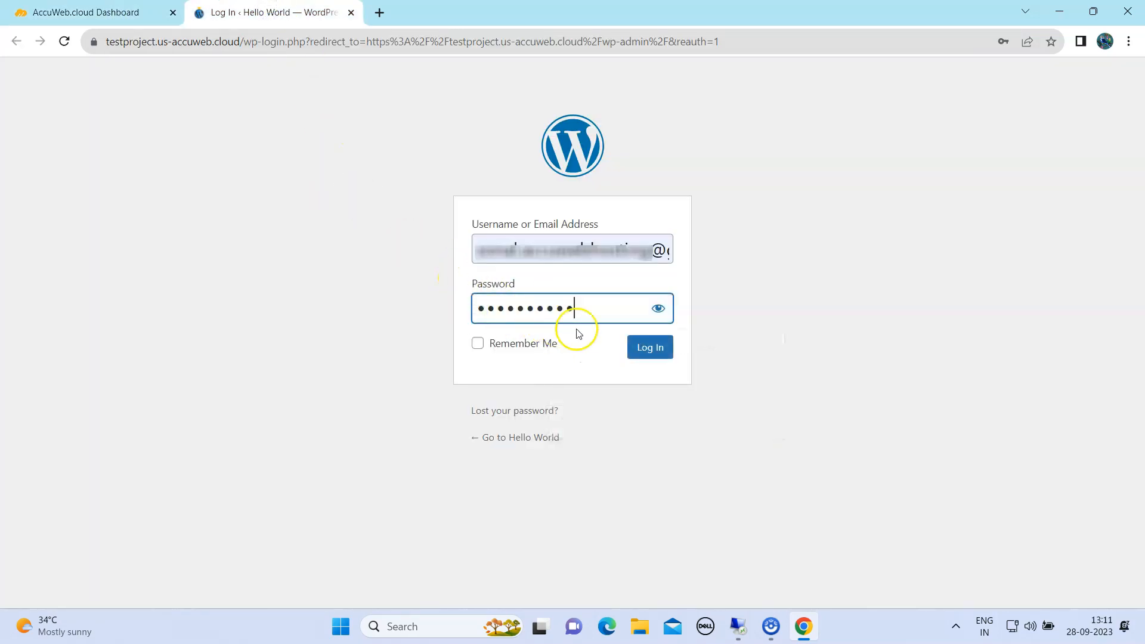
click(640, 348)
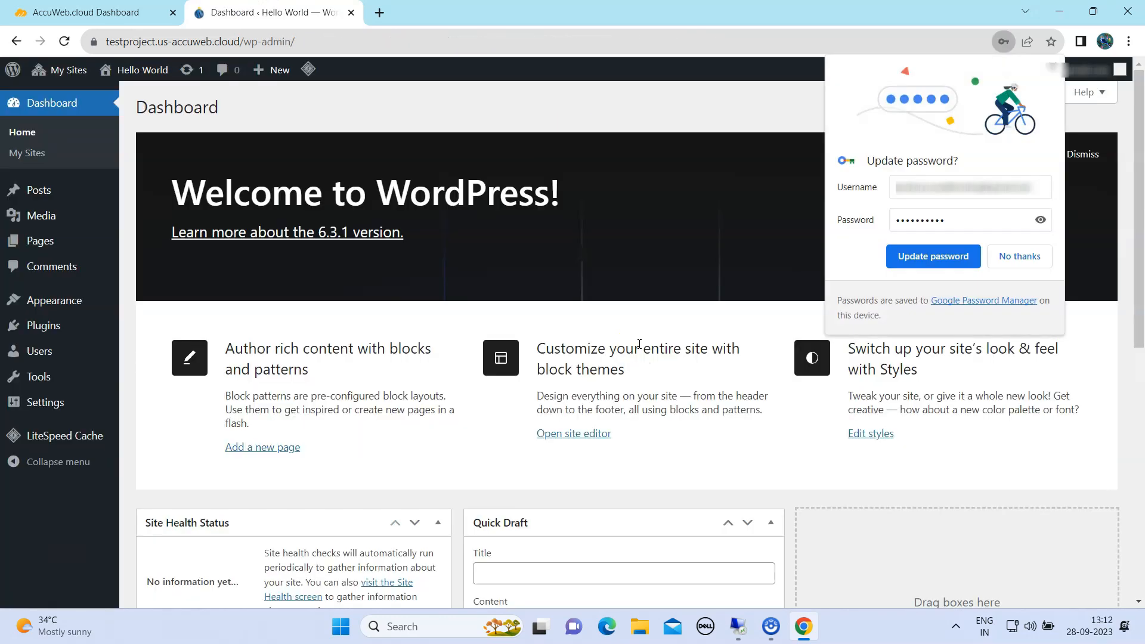
click(1052, 67)
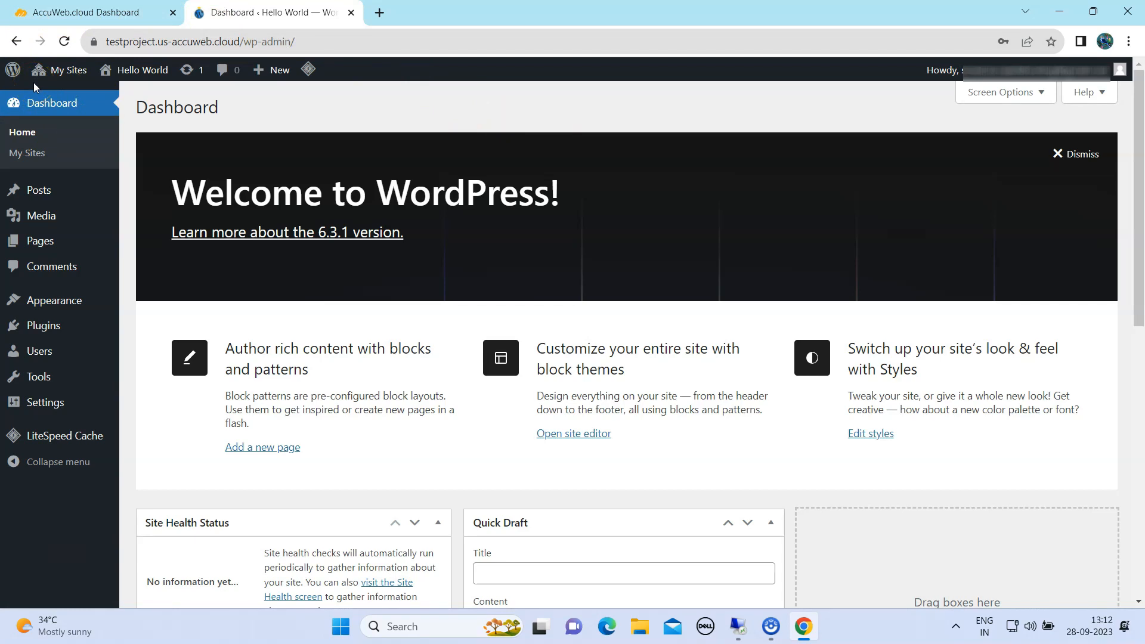
Open the form for adding a new site from the Sites page of the WordPress Network Admin
mouse_move(39, 70)
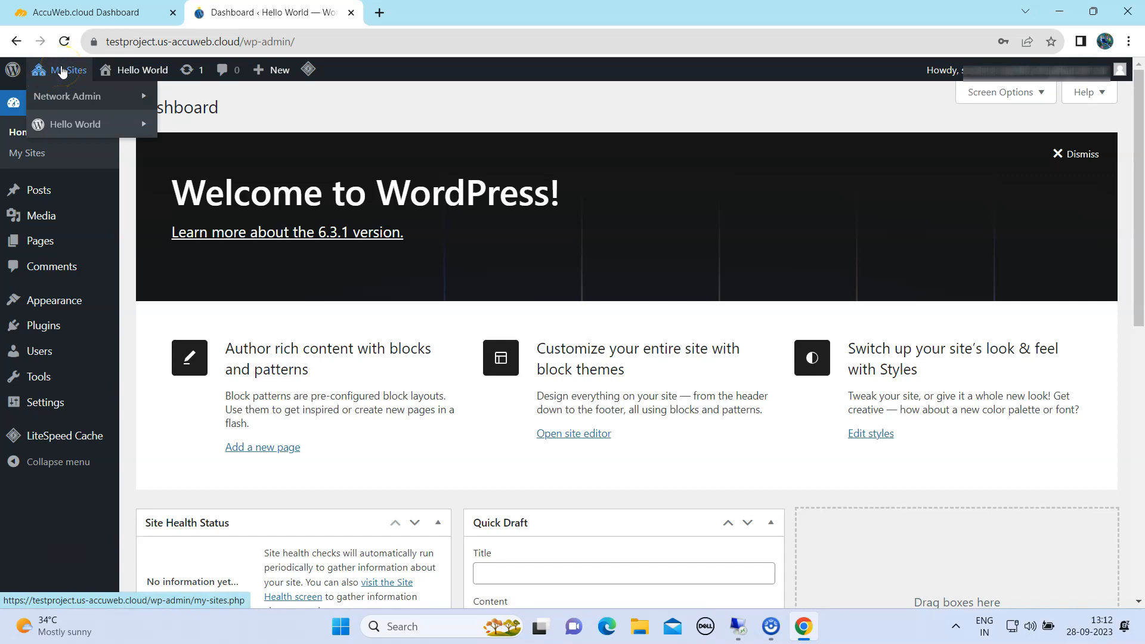
mouse_move(54, 96)
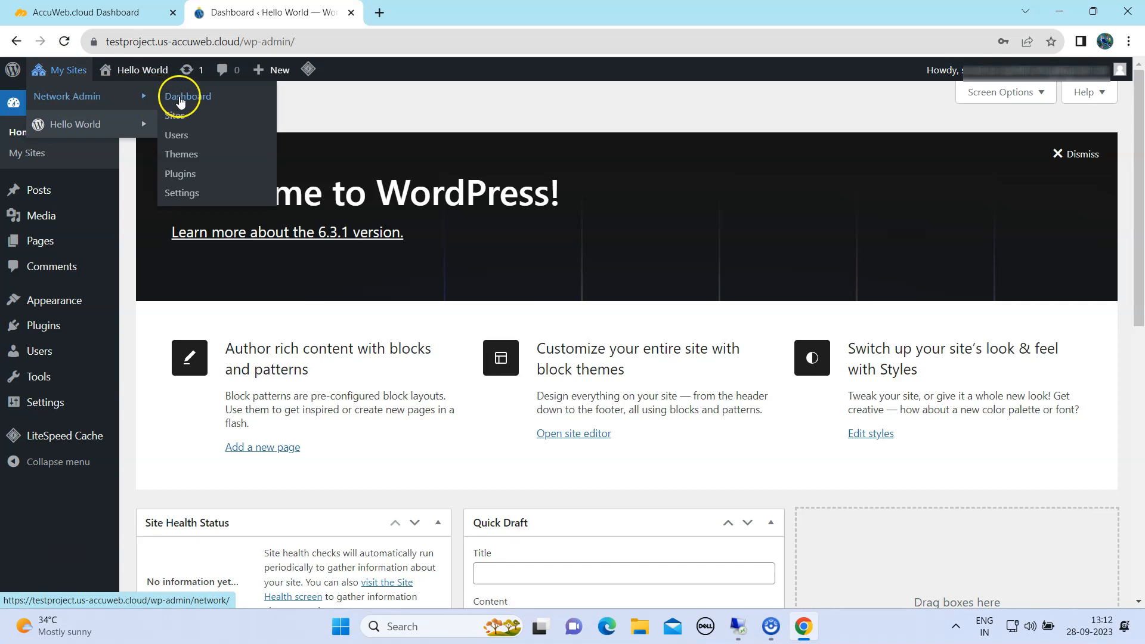
click(175, 117)
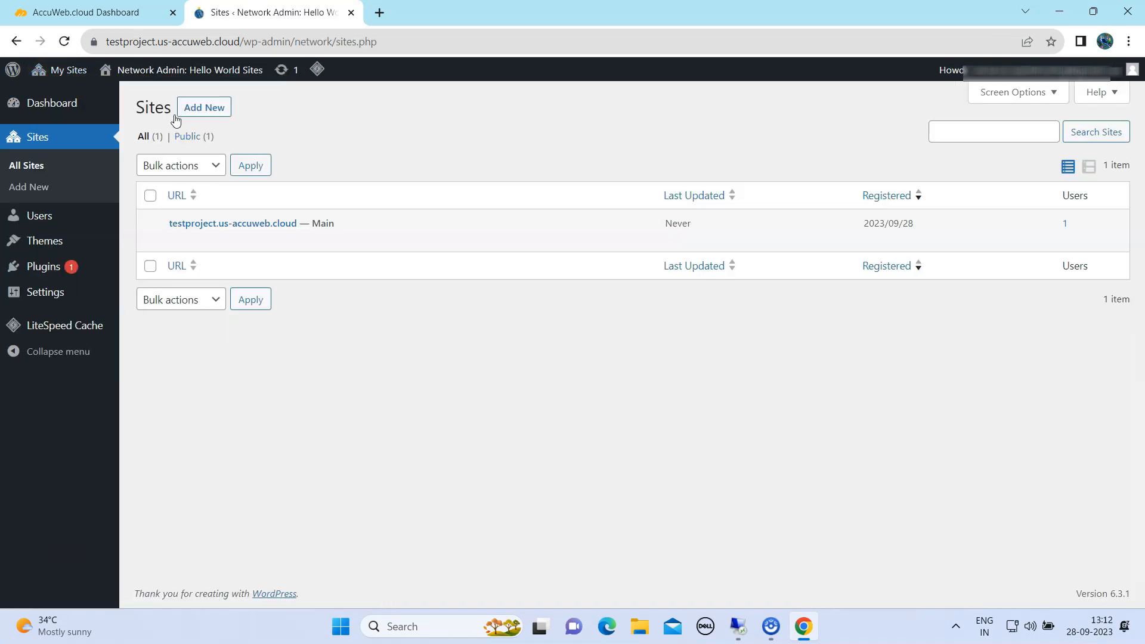
click(201, 110)
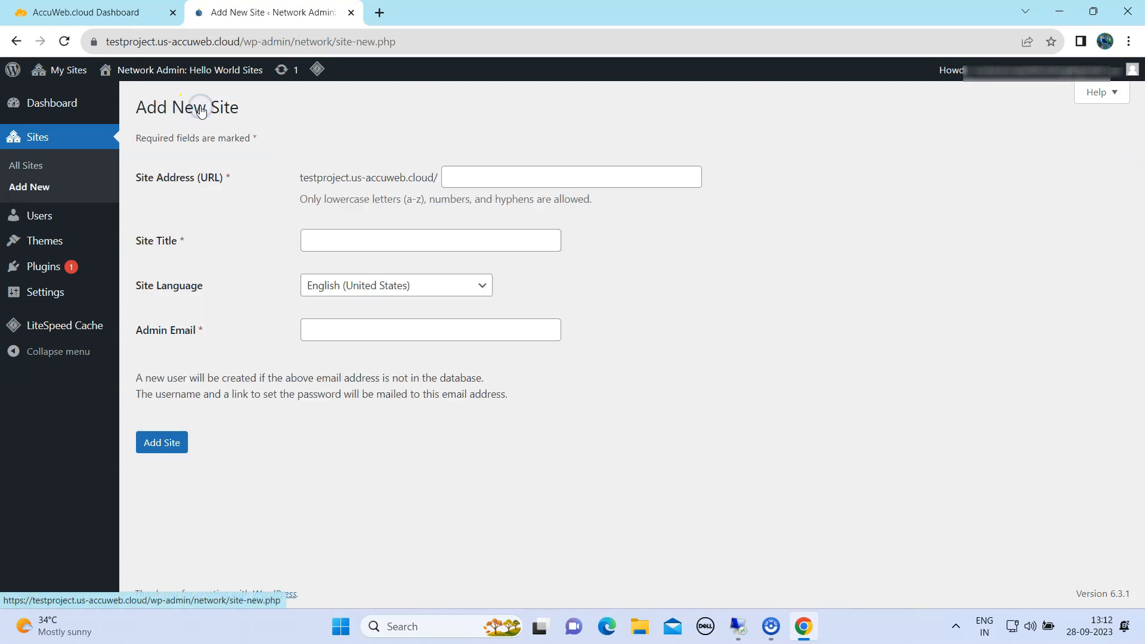
Add a network site with the address test1, the title test1 and the administrator's e-mail as Admin Email
click(456, 177)
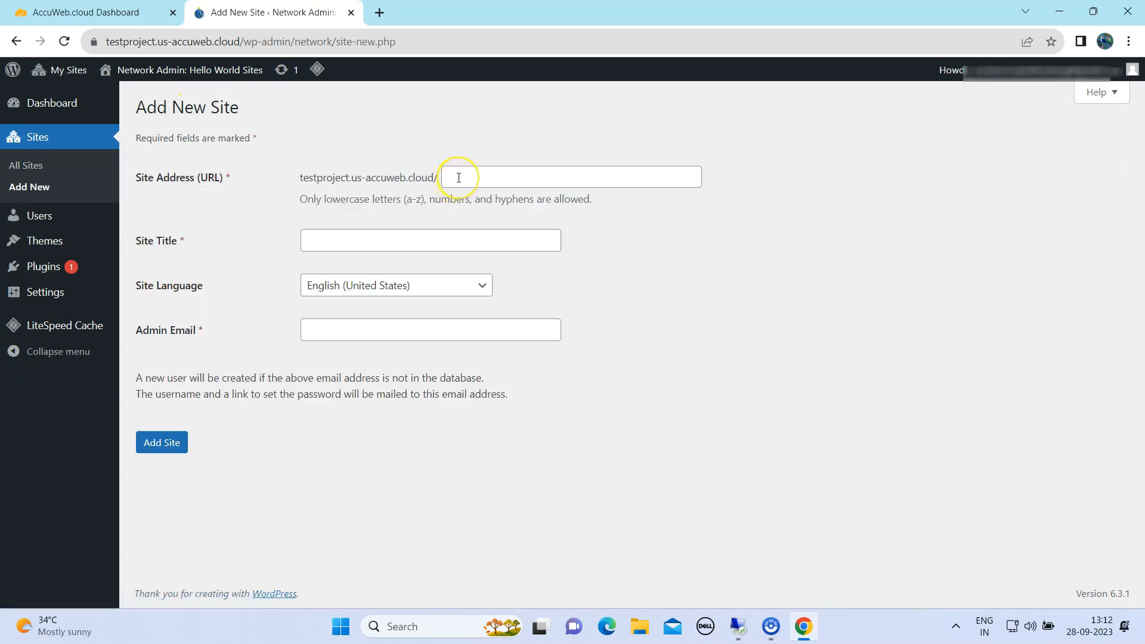
click(458, 177)
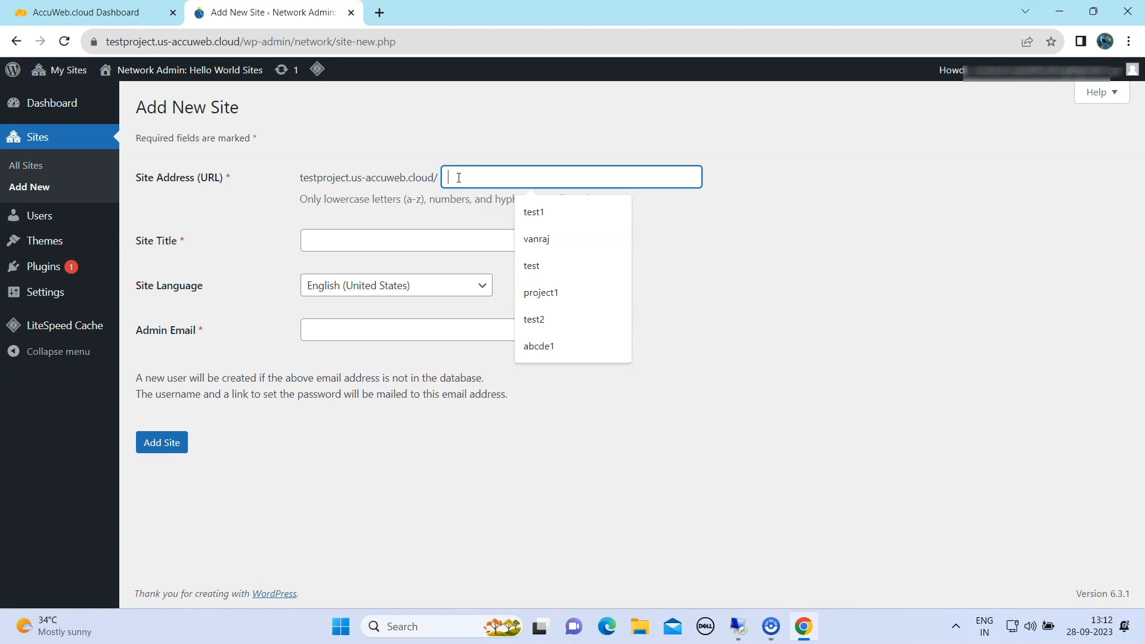
text(test1)
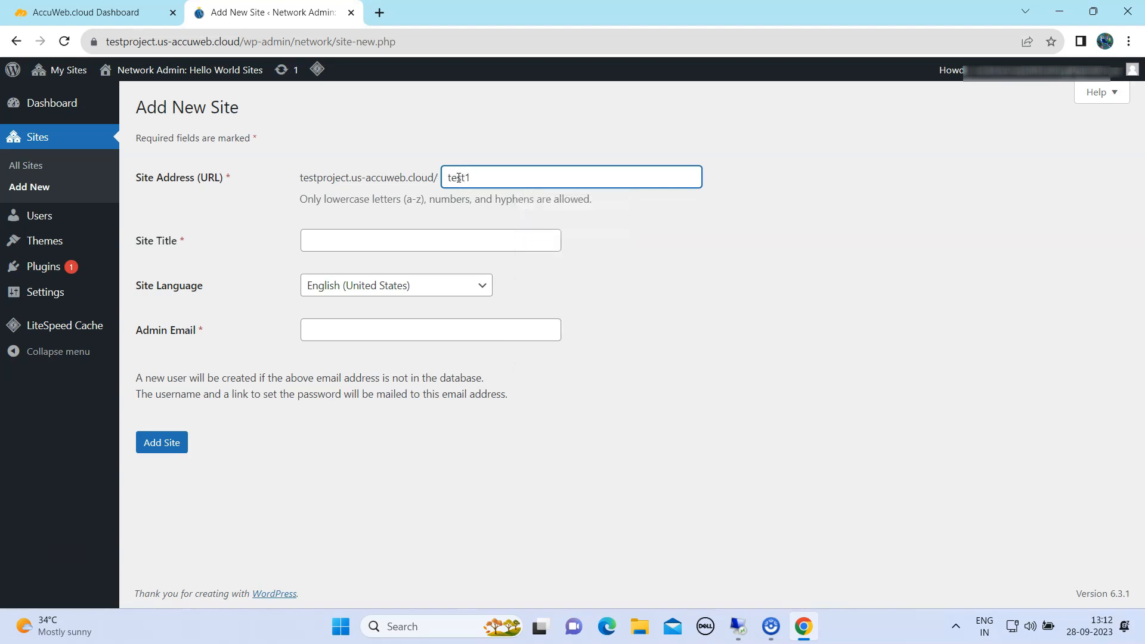
click(318, 239)
text(test1)
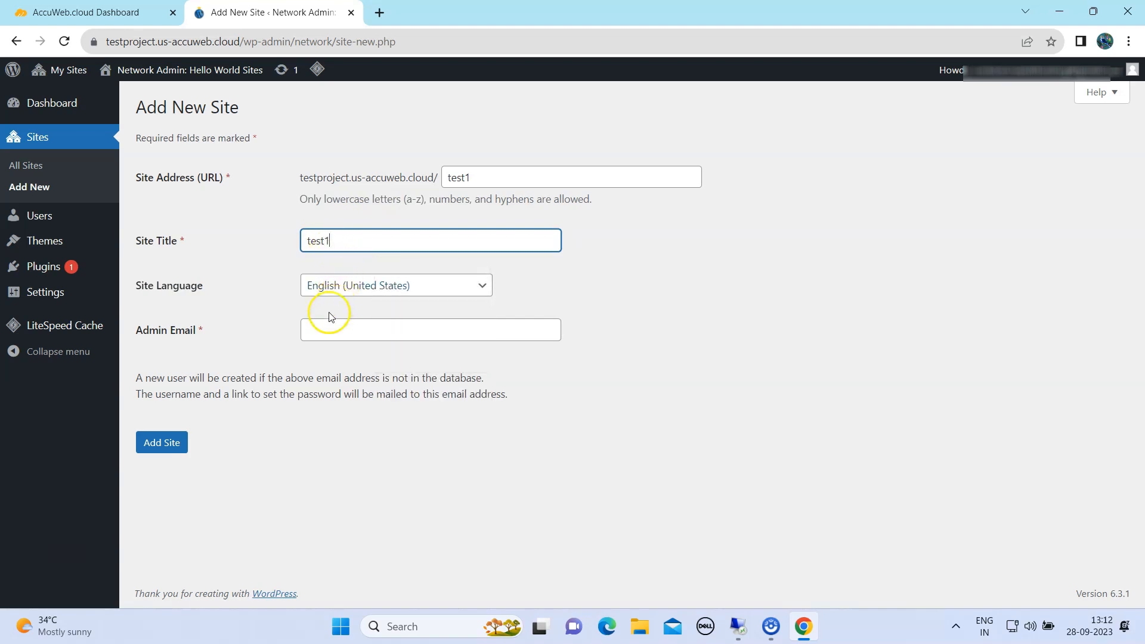
click(313, 329)
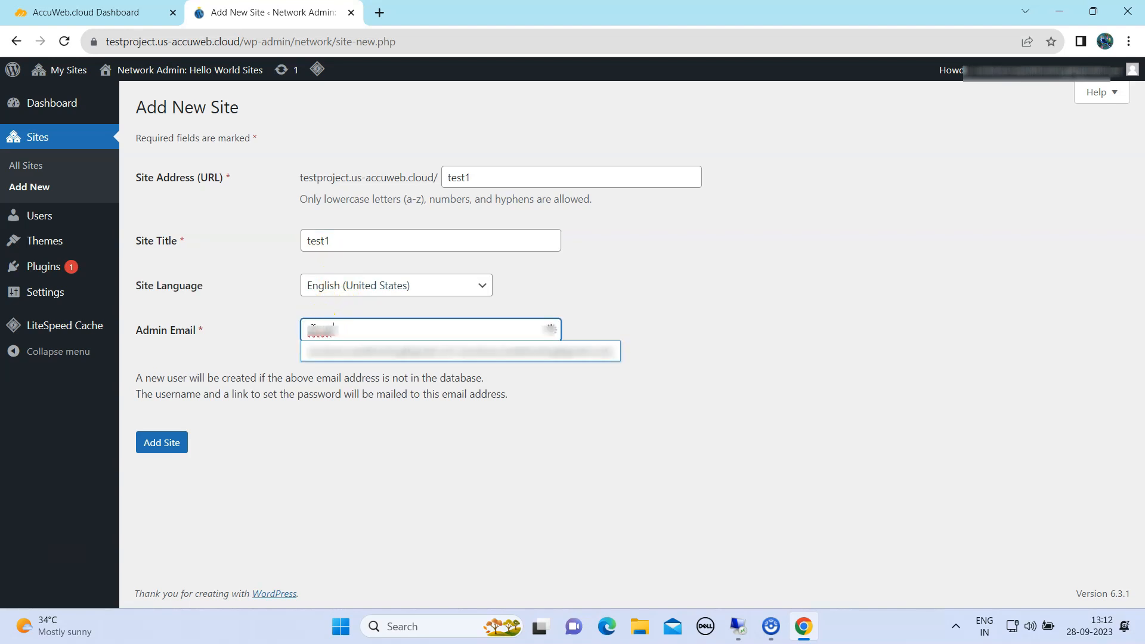
click(331, 360)
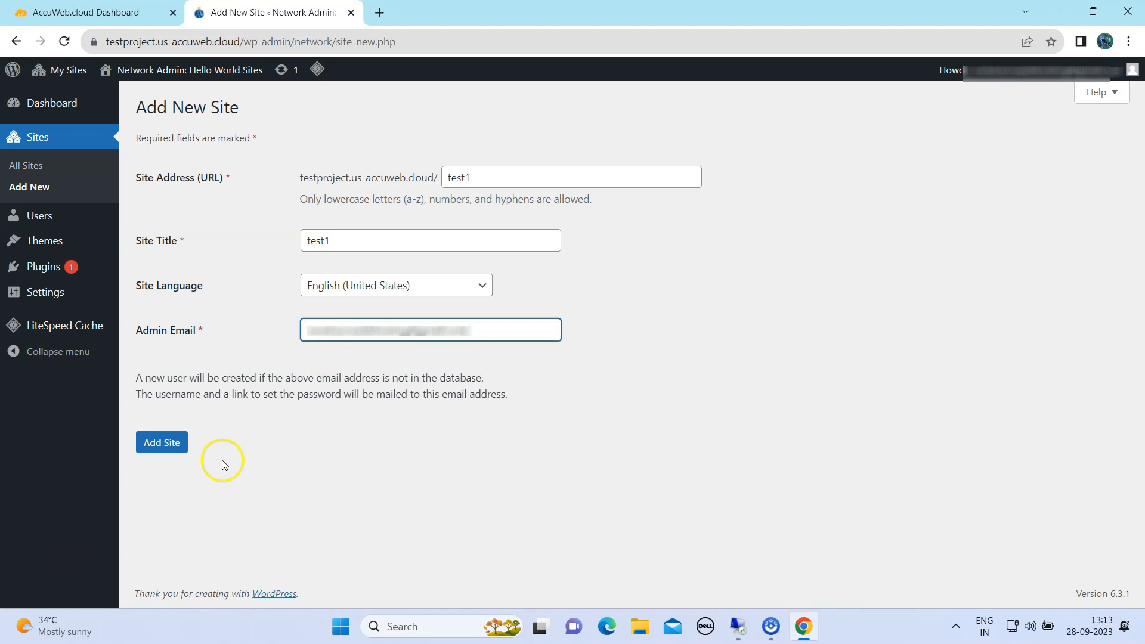
click(157, 446)
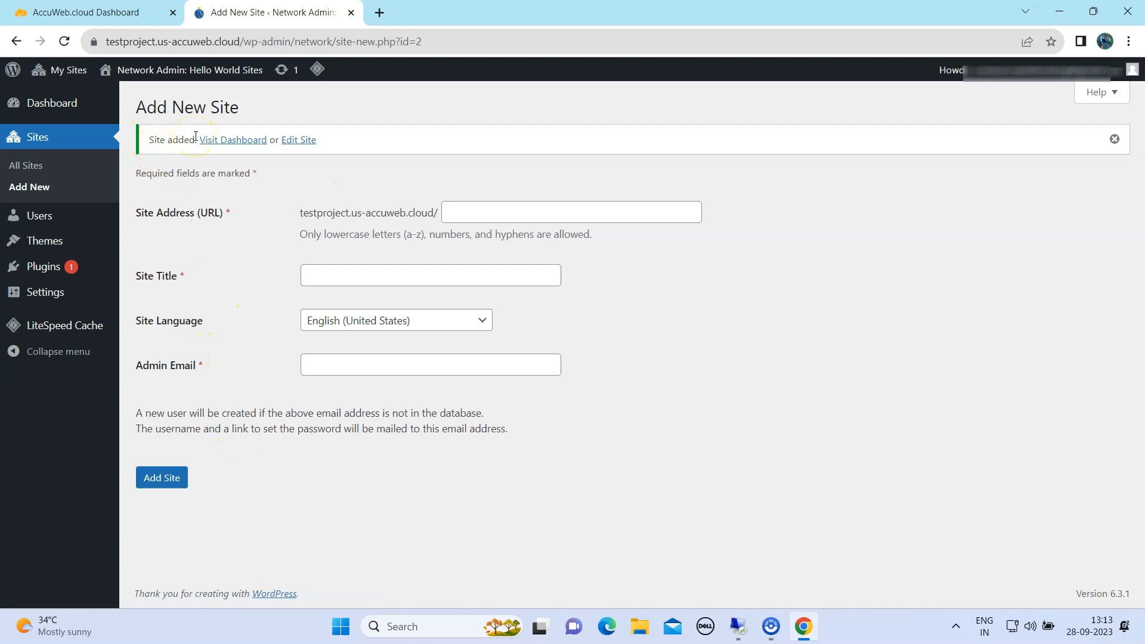
Open the Dashboard of the test1 site from the network's site list in a new tab and view it
mouse_move(62, 71)
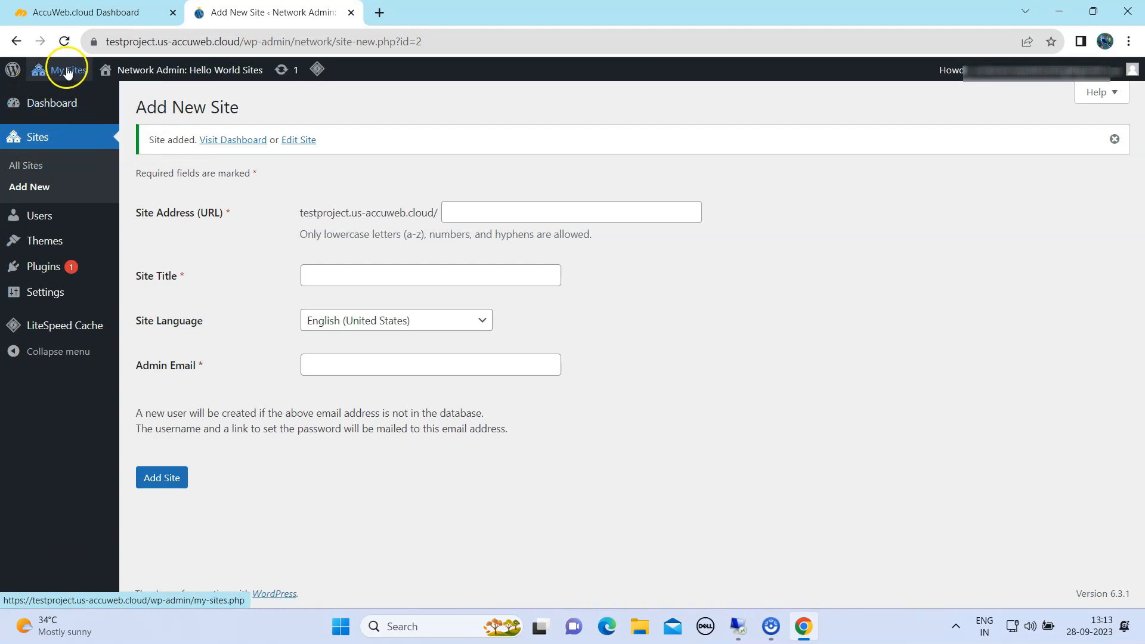
mouse_move(68, 143)
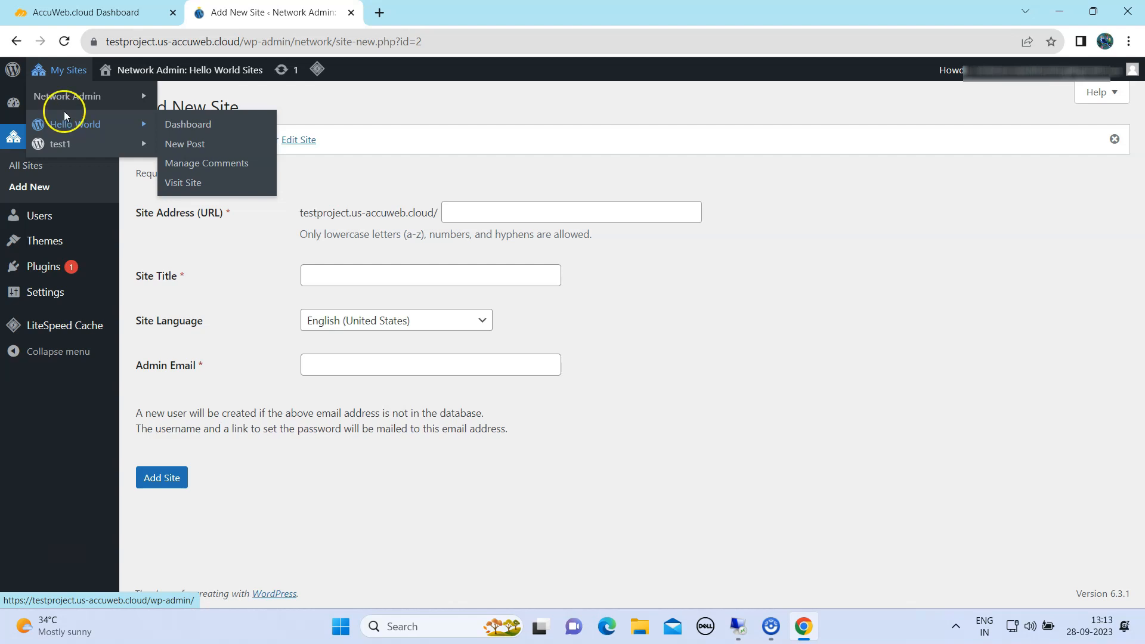
mouse_move(62, 107)
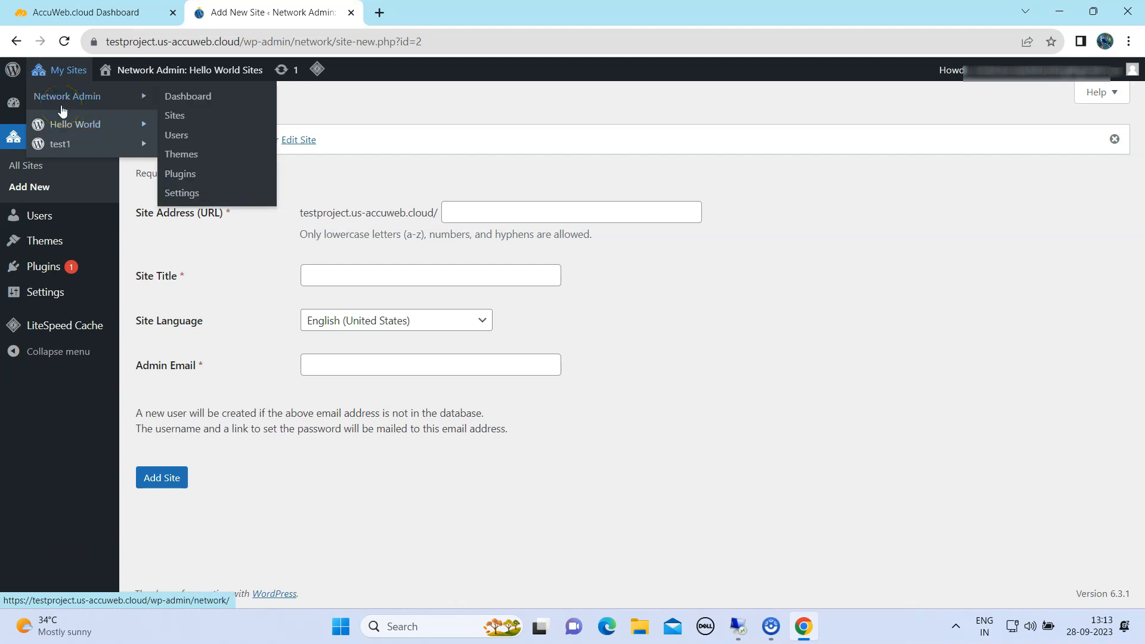
mouse_move(121, 147)
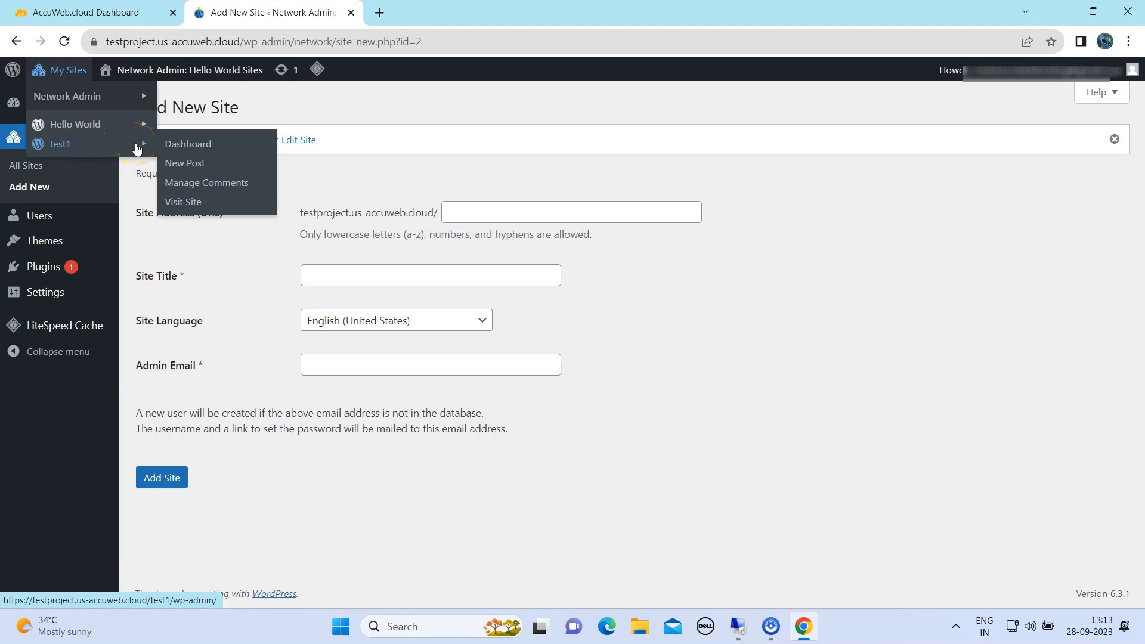
right_click(197, 144)
click(250, 160)
click(419, 12)
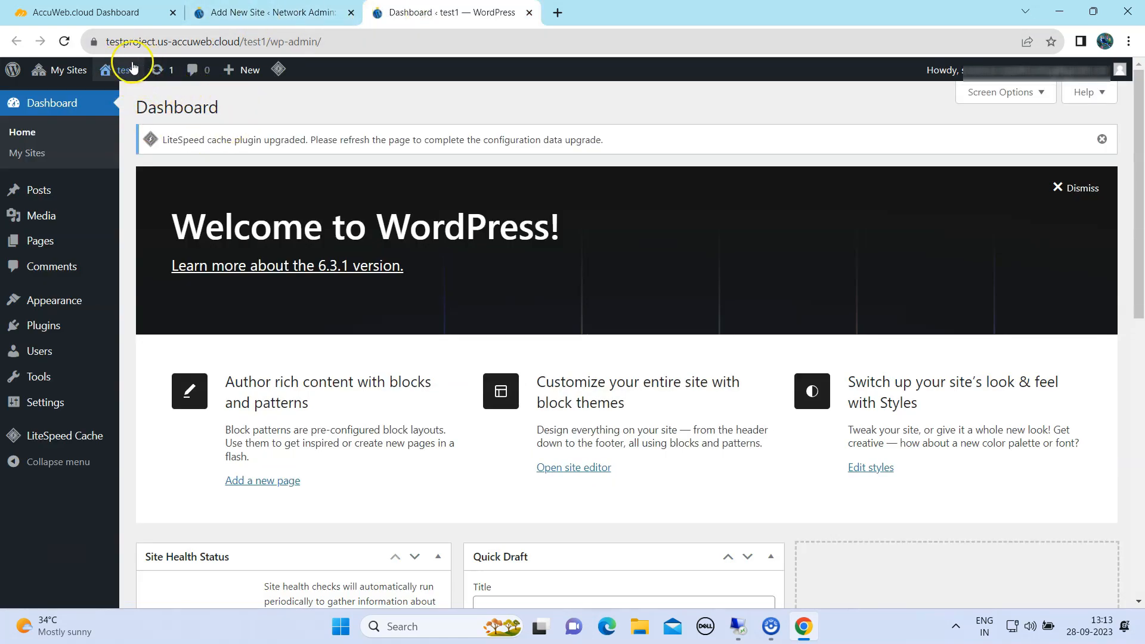
Return to the Network Admin page, open test1's New Post editor in a new tab and view it
click(199, 19)
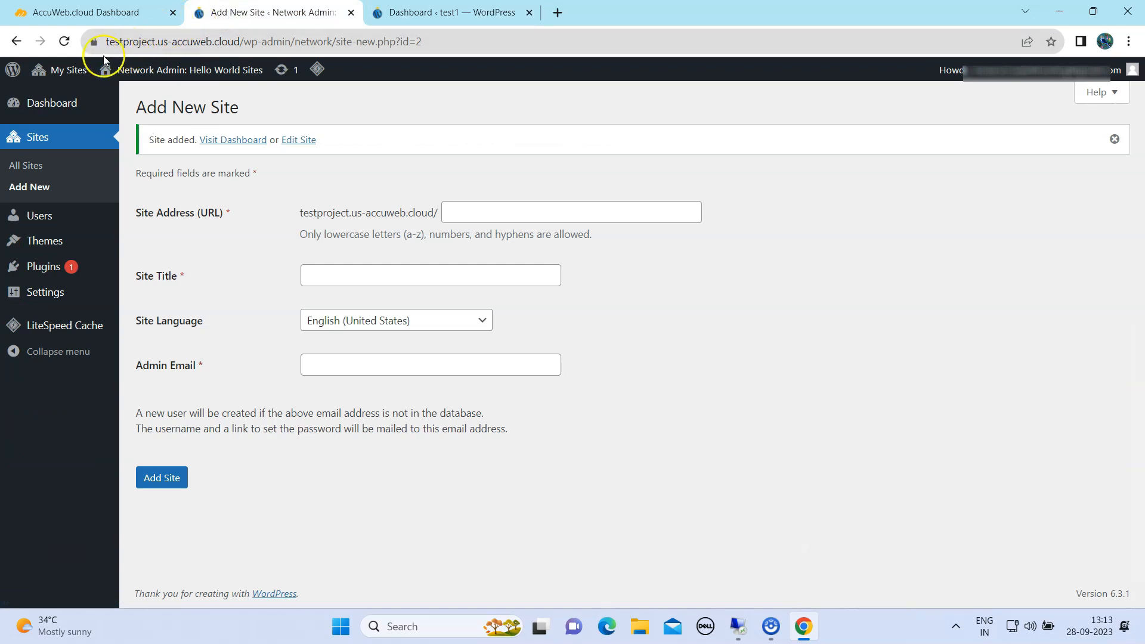
mouse_move(112, 143)
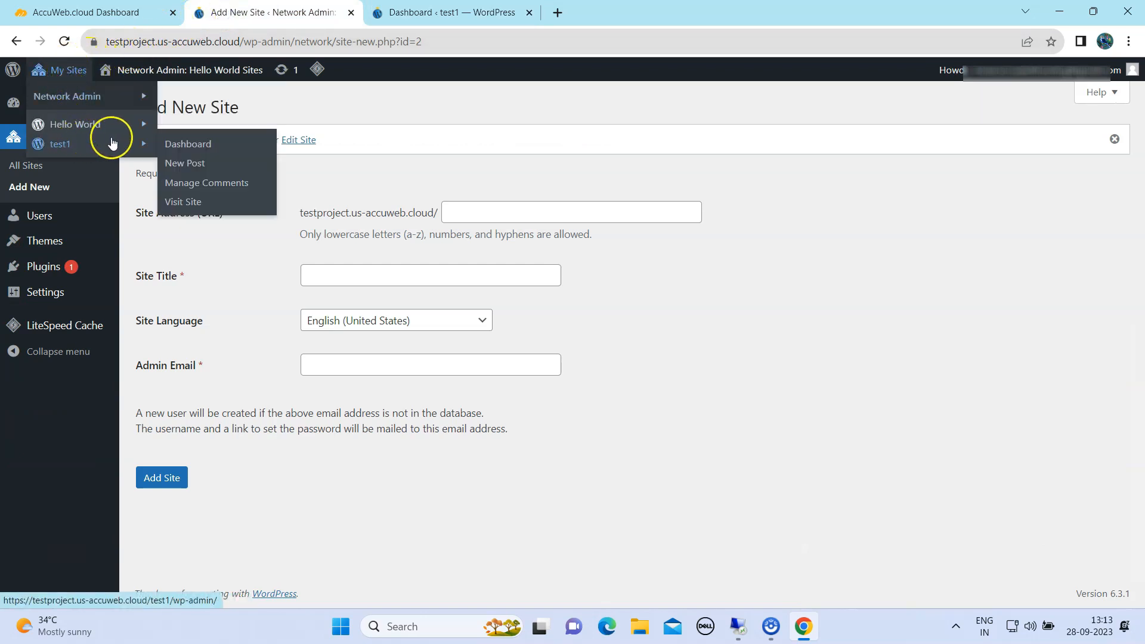
right_click(190, 164)
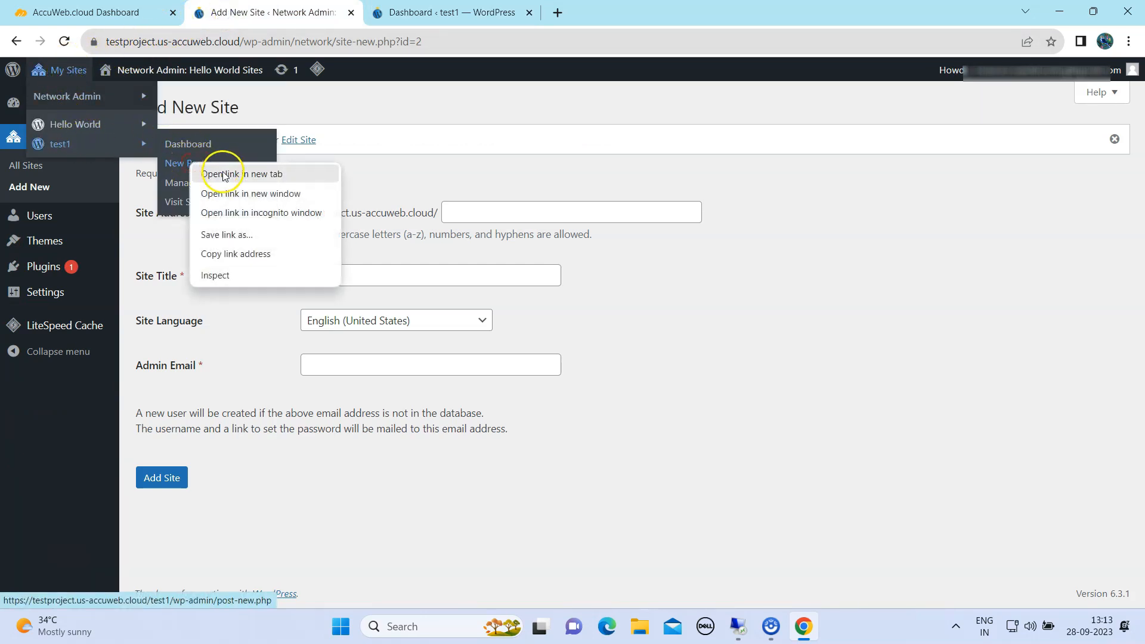
click(223, 175)
click(599, 11)
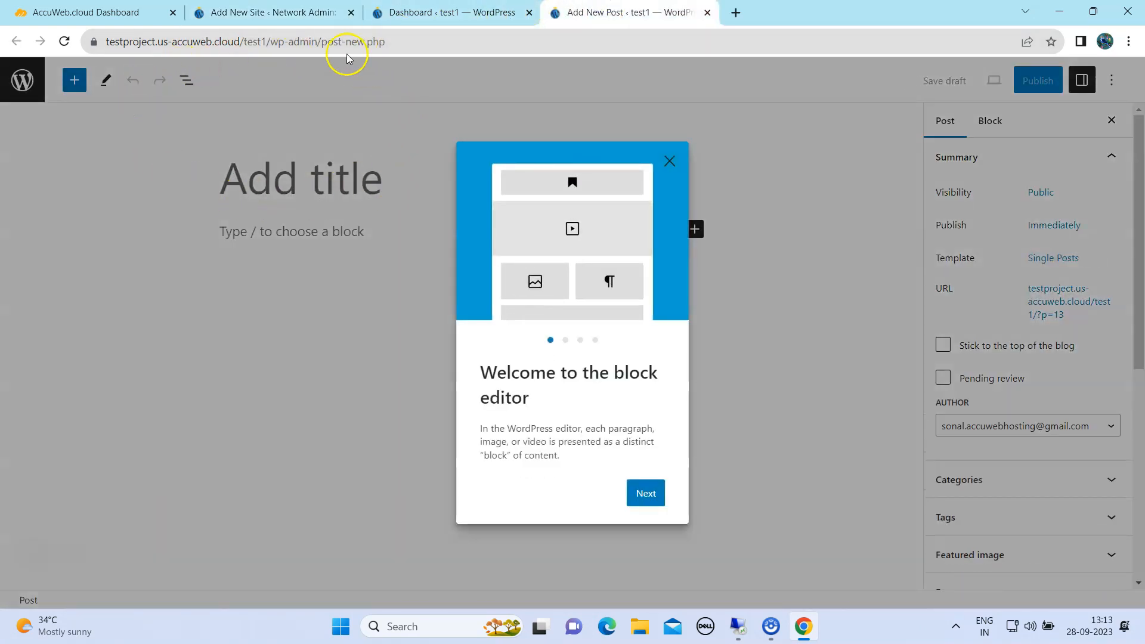
Go back to the Network Admin page and open test1's Manage Comments page in a new tab to view it
click(245, 15)
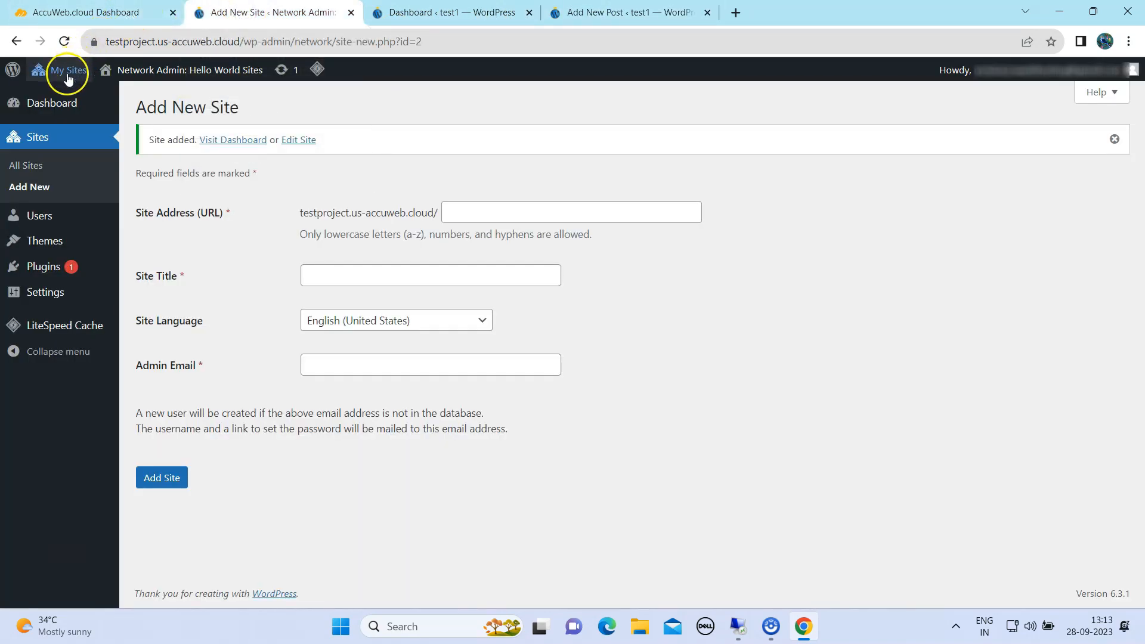
mouse_move(62, 69)
mouse_move(90, 143)
right_click(191, 181)
click(236, 189)
click(734, 12)
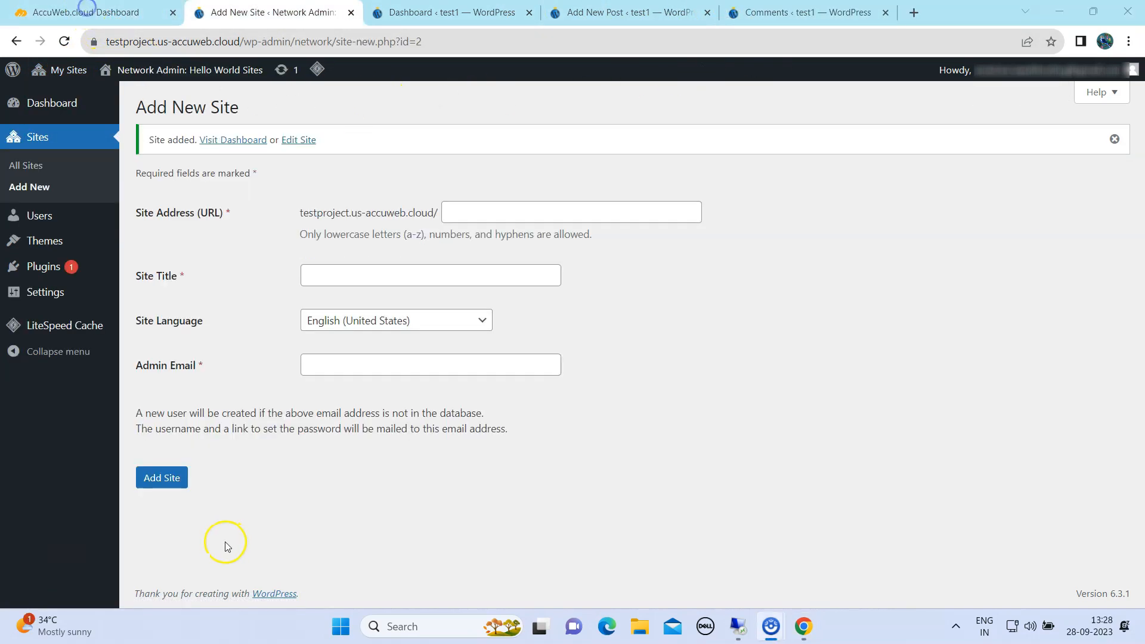
Visit the public front end of test1 in a new tab, and return to the Network Admin's Add New Site page
mouse_move(68, 71)
mouse_move(77, 143)
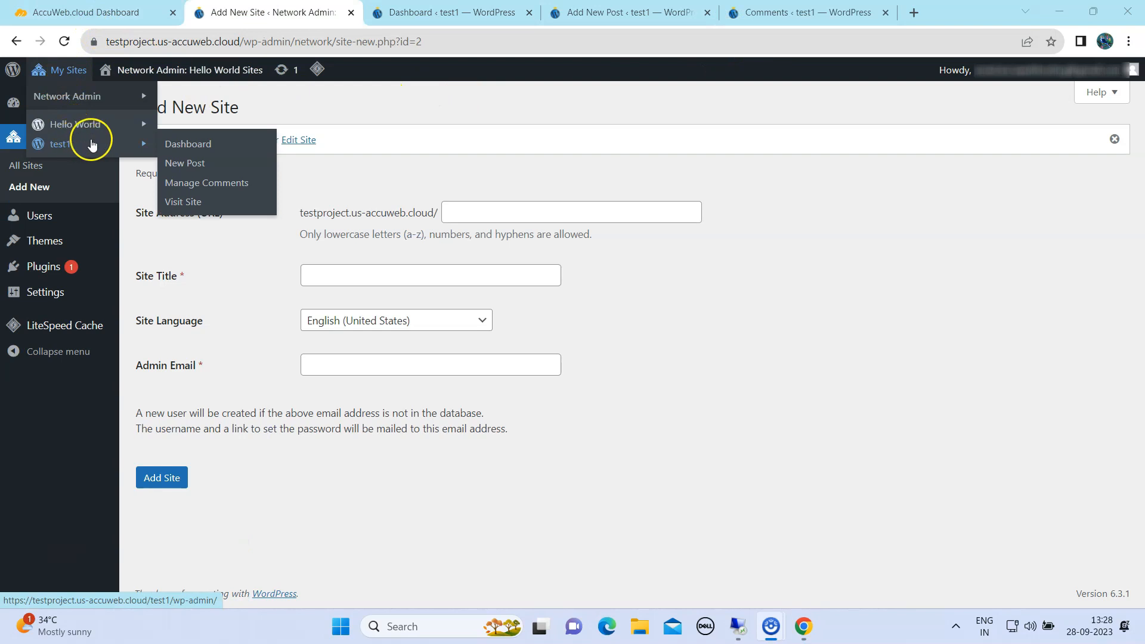
right_click(184, 205)
click(217, 212)
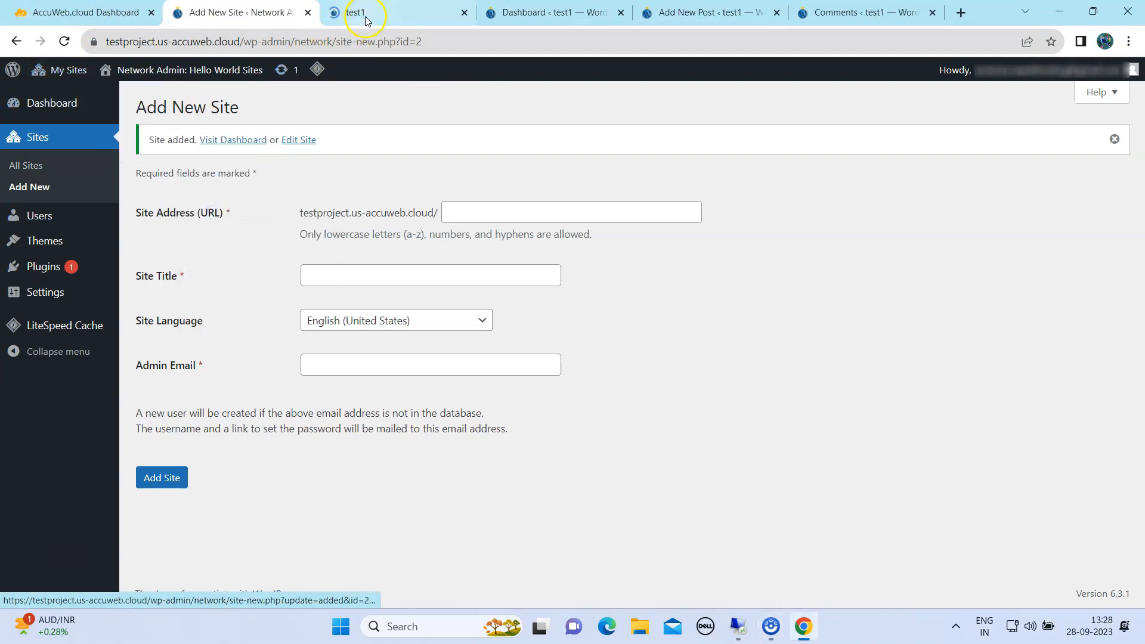
click(364, 14)
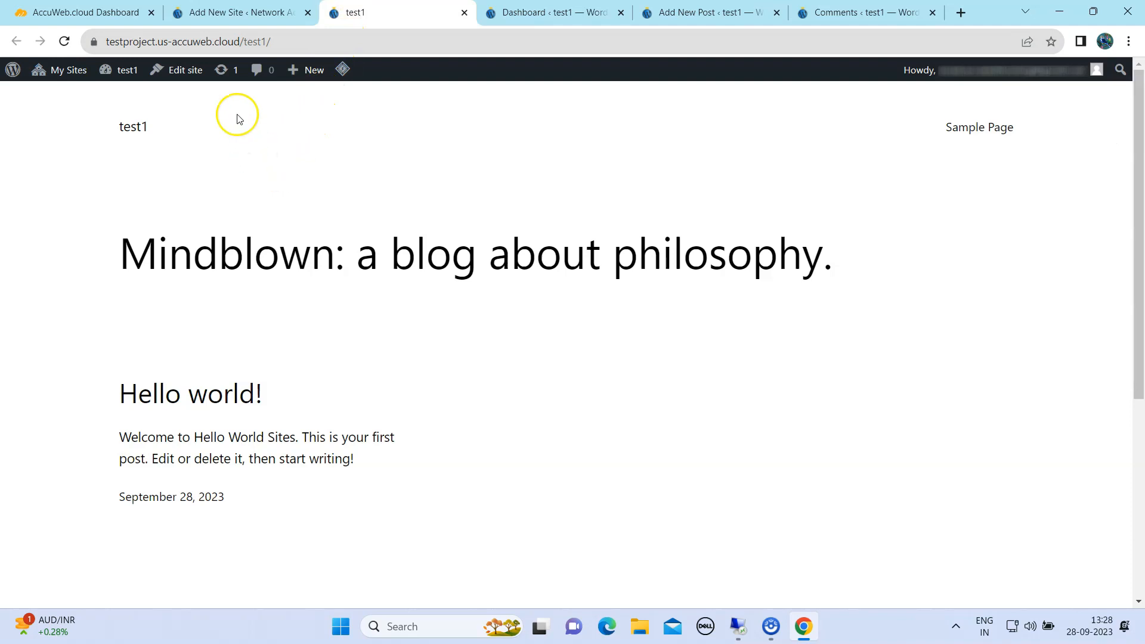
click(222, 13)
mouse_move(74, 69)
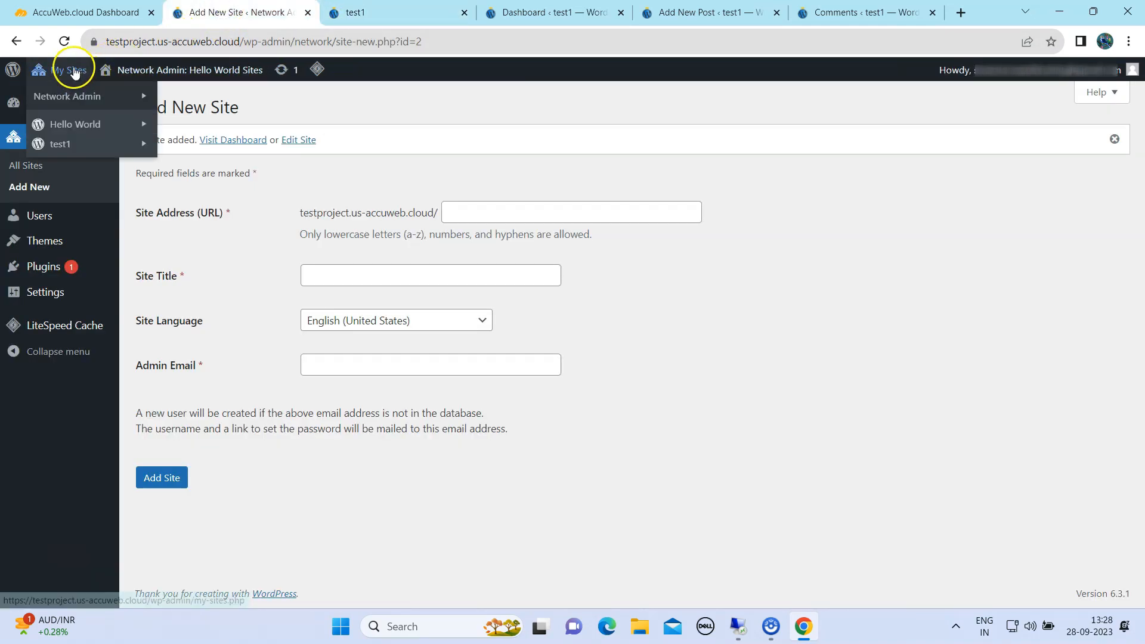